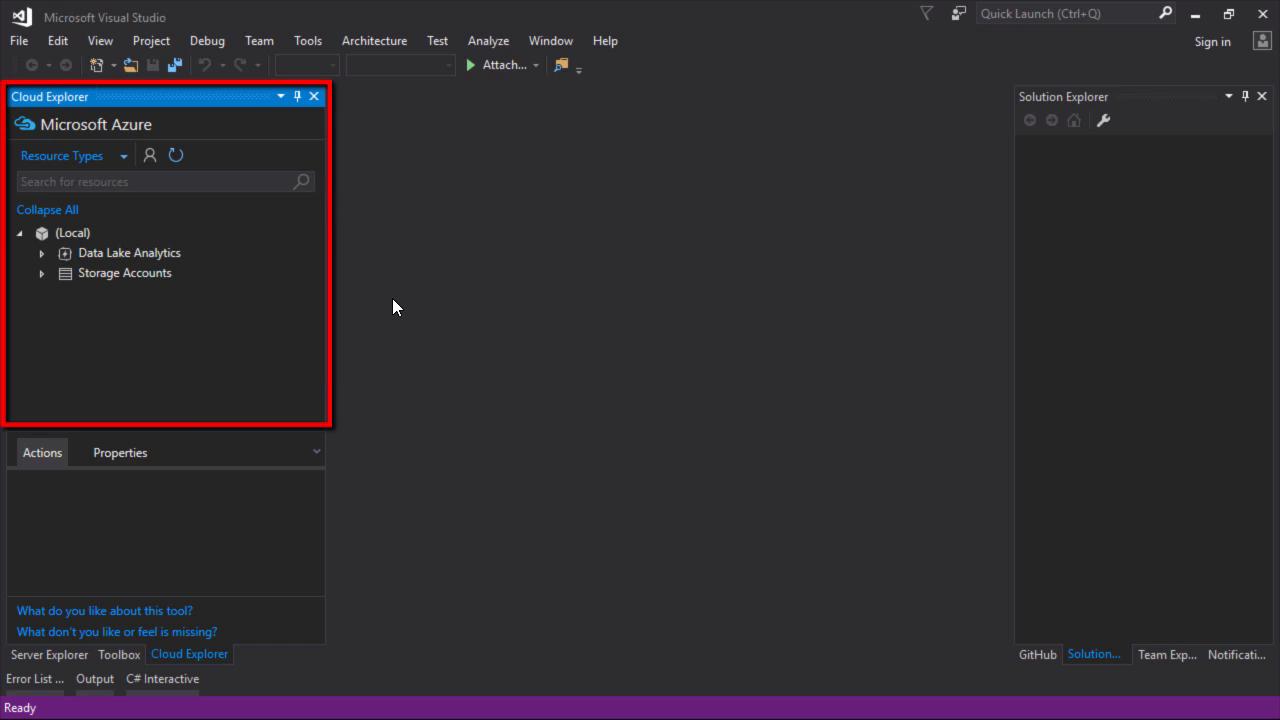
# Replace Cloud Explorer with Server Explorer in the left tool window, showing Azure not connected
pyautogui.click(54, 652)
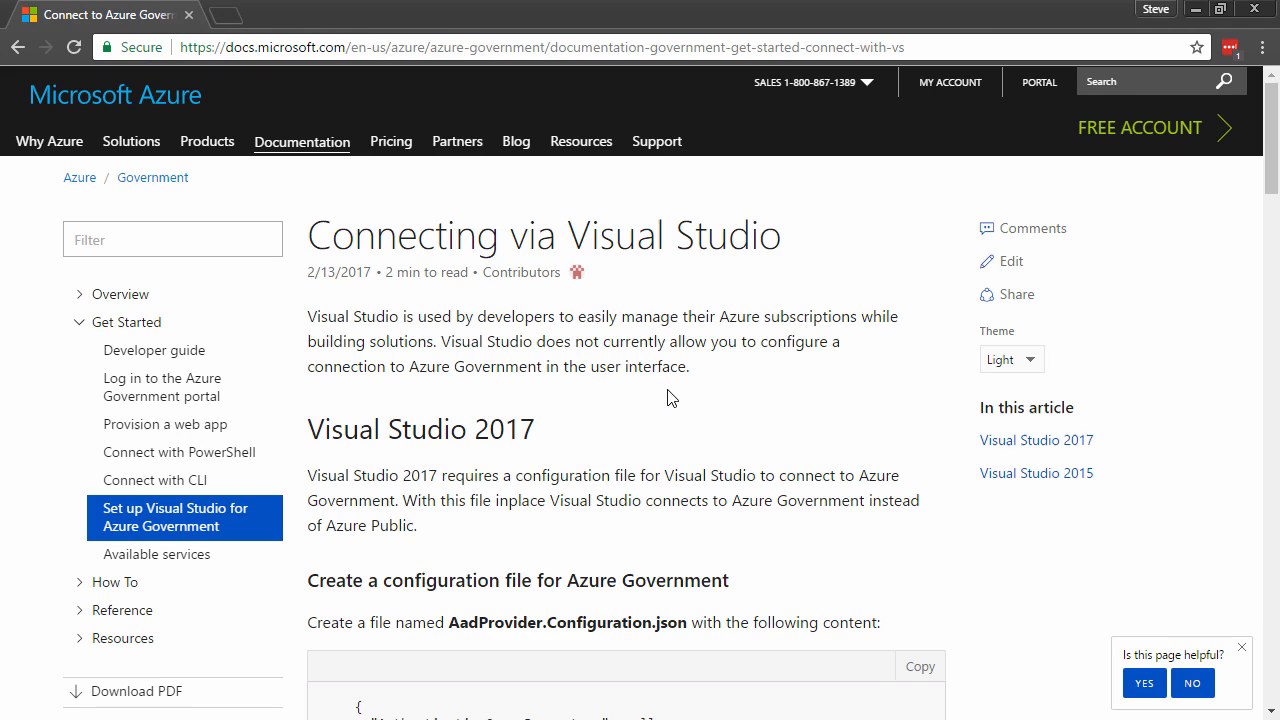
# Scroll the Connecting via Visual Studio article down to the AadProvider.Configuration.json sample
pyautogui.scroll(-4, 671, 398)
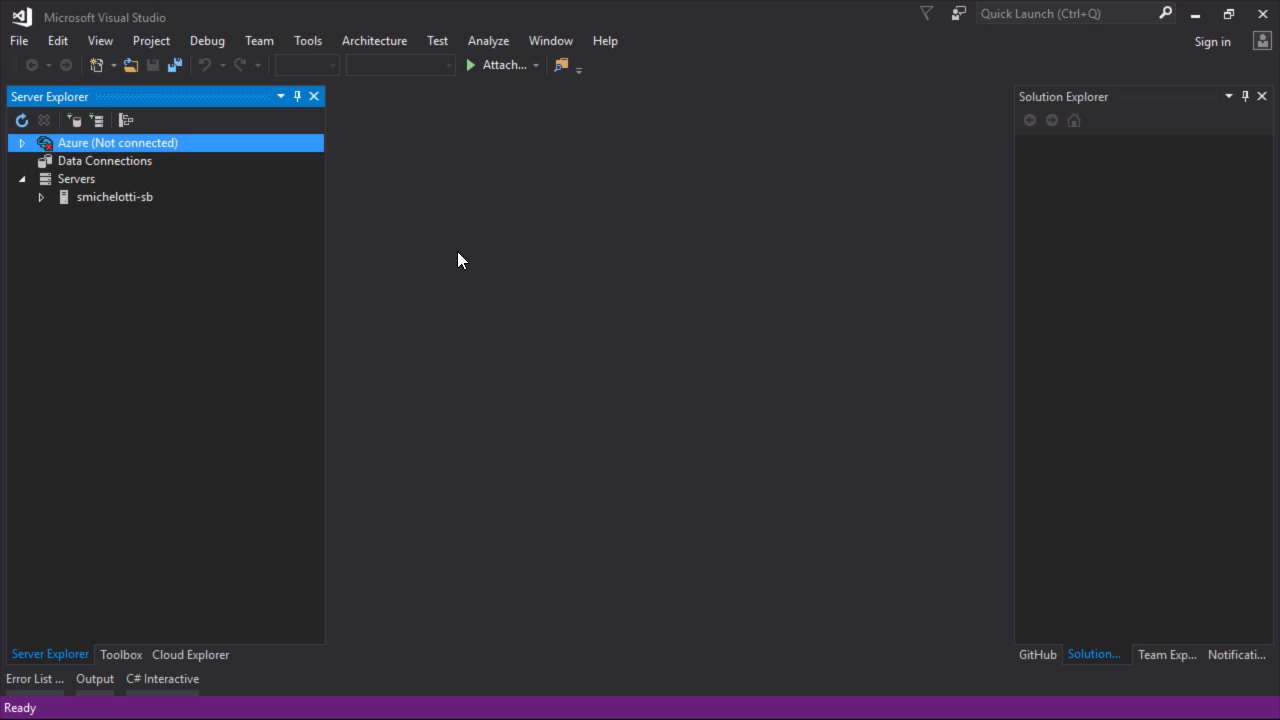
# Search the online Marketplace for 'azure environment' and download Azure Environment Selector for installation
pyautogui.click(297, 44)
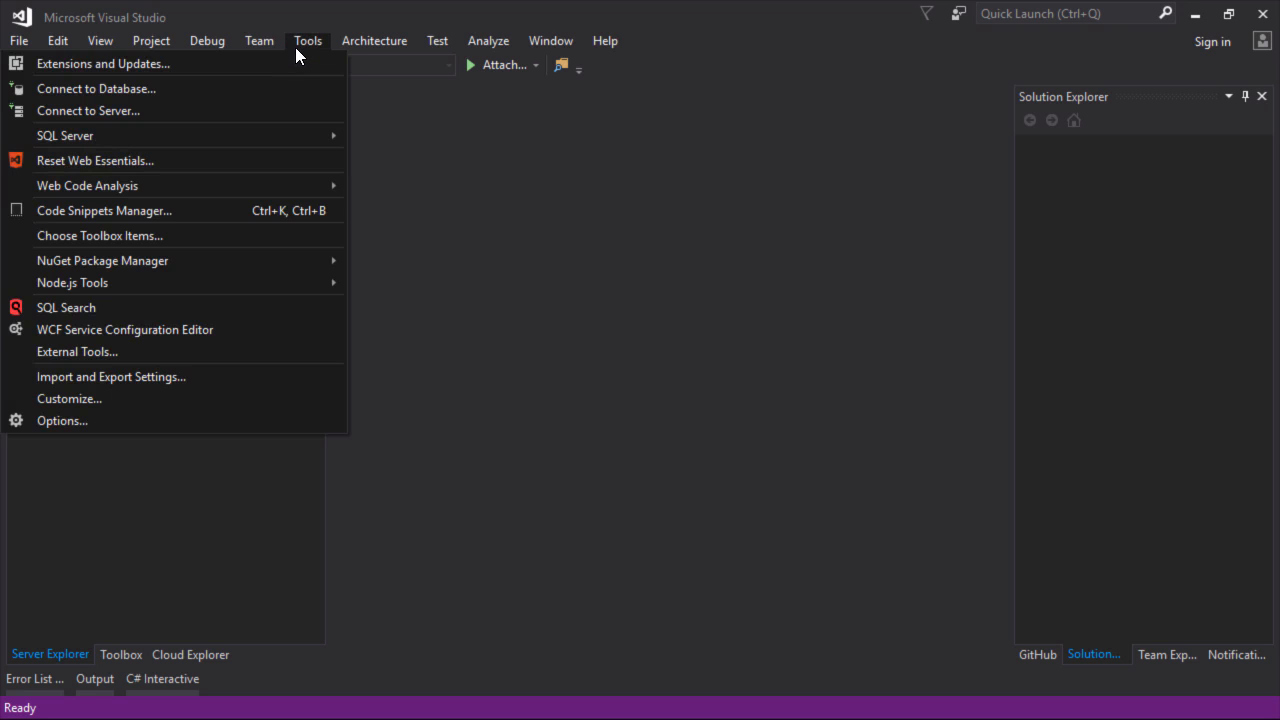
pyautogui.click(286, 62)
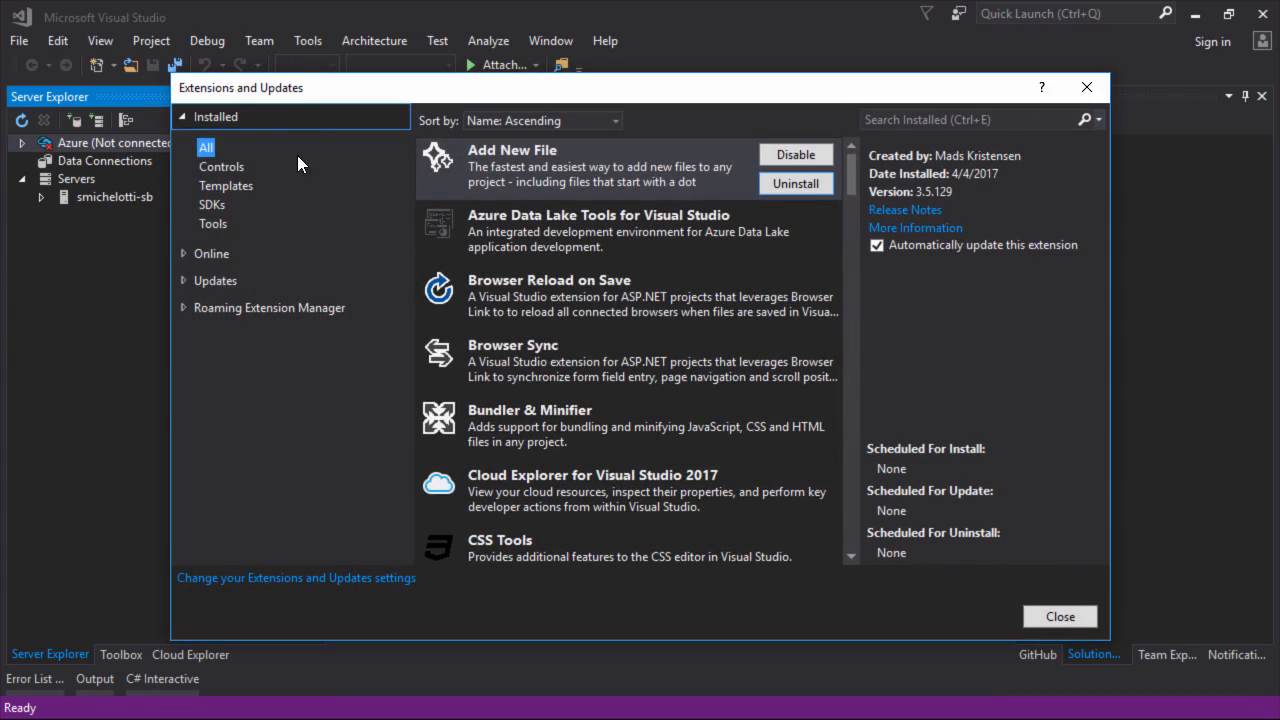
pyautogui.click(211, 258)
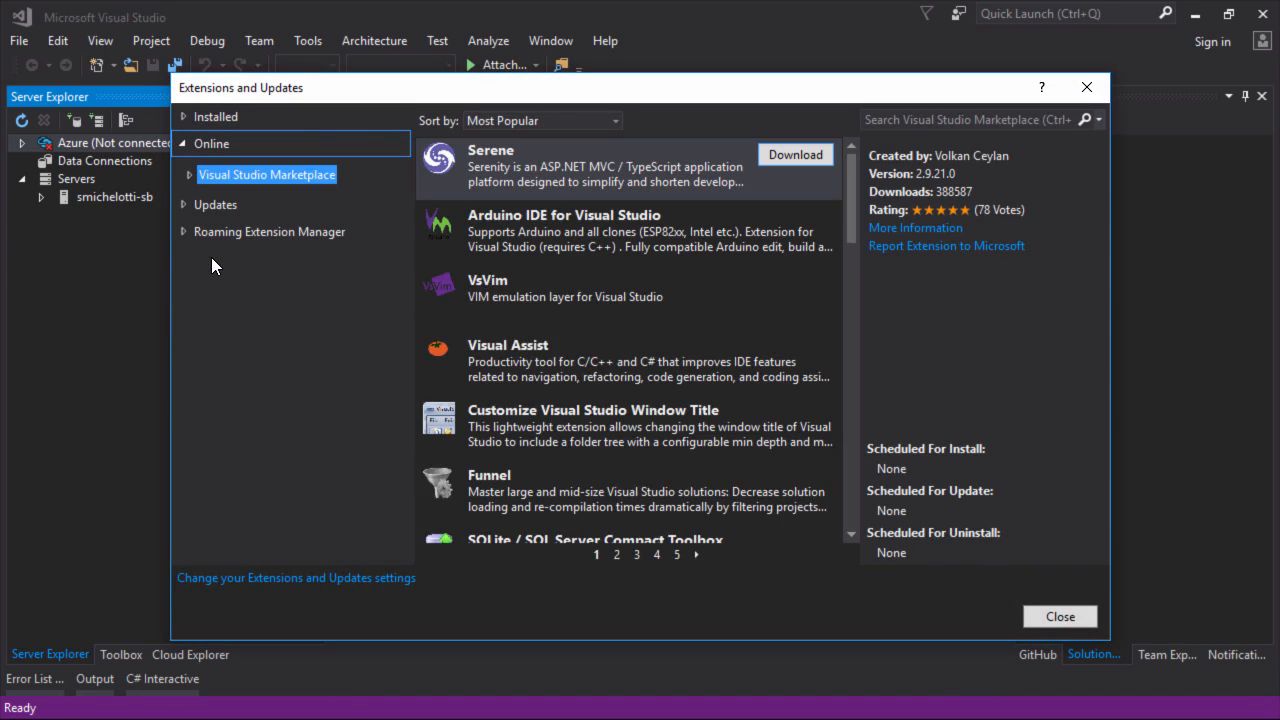
pyautogui.click(940, 120)
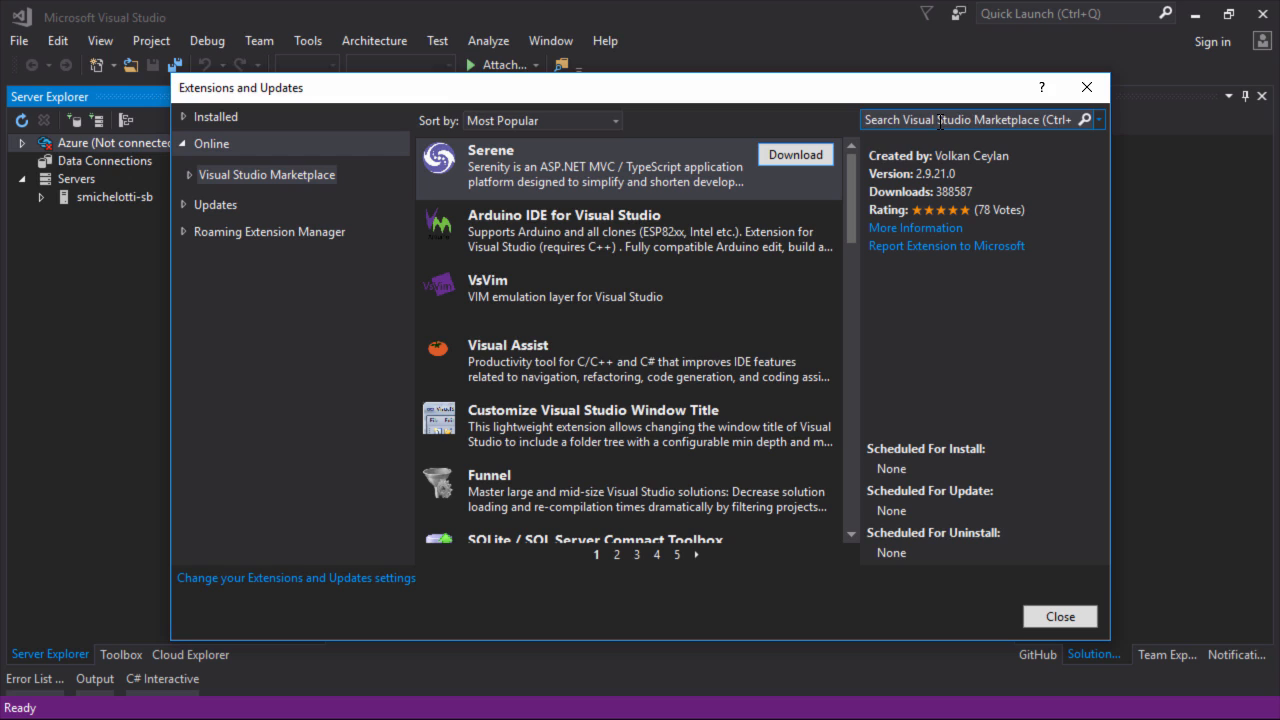
pyautogui.write('azure environment')
pyautogui.press('Return')
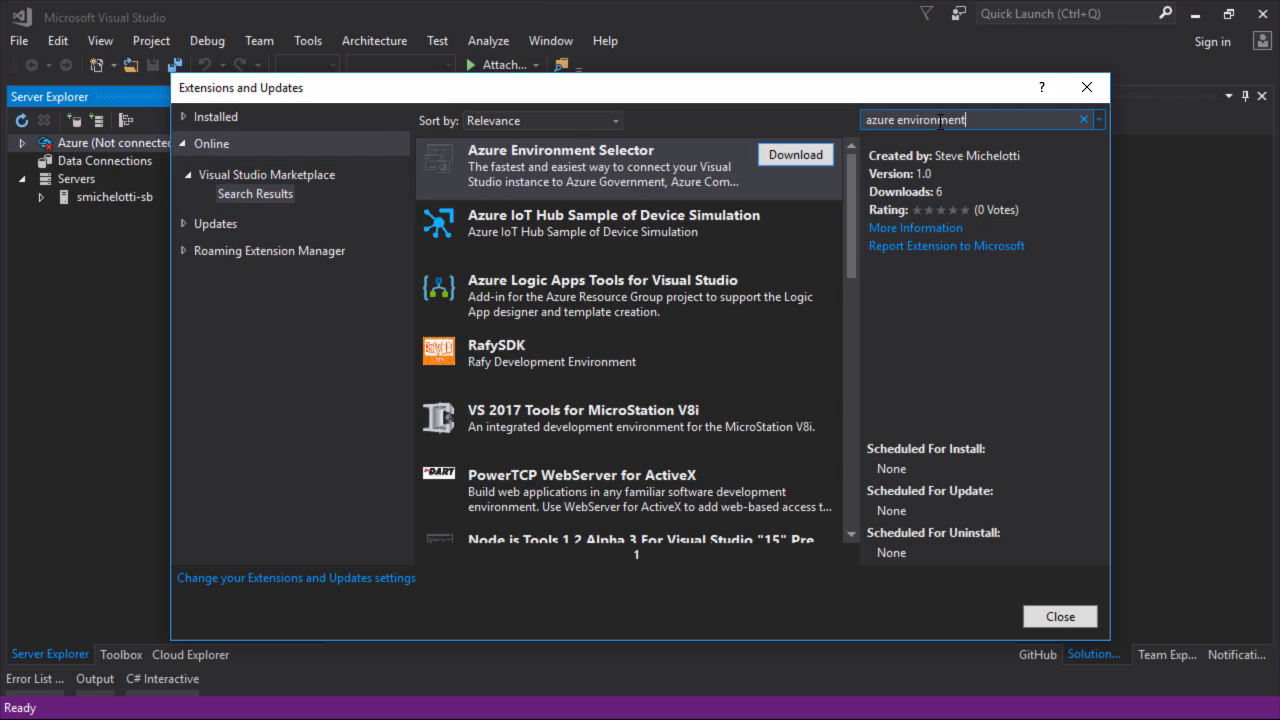
pyautogui.click(557, 172)
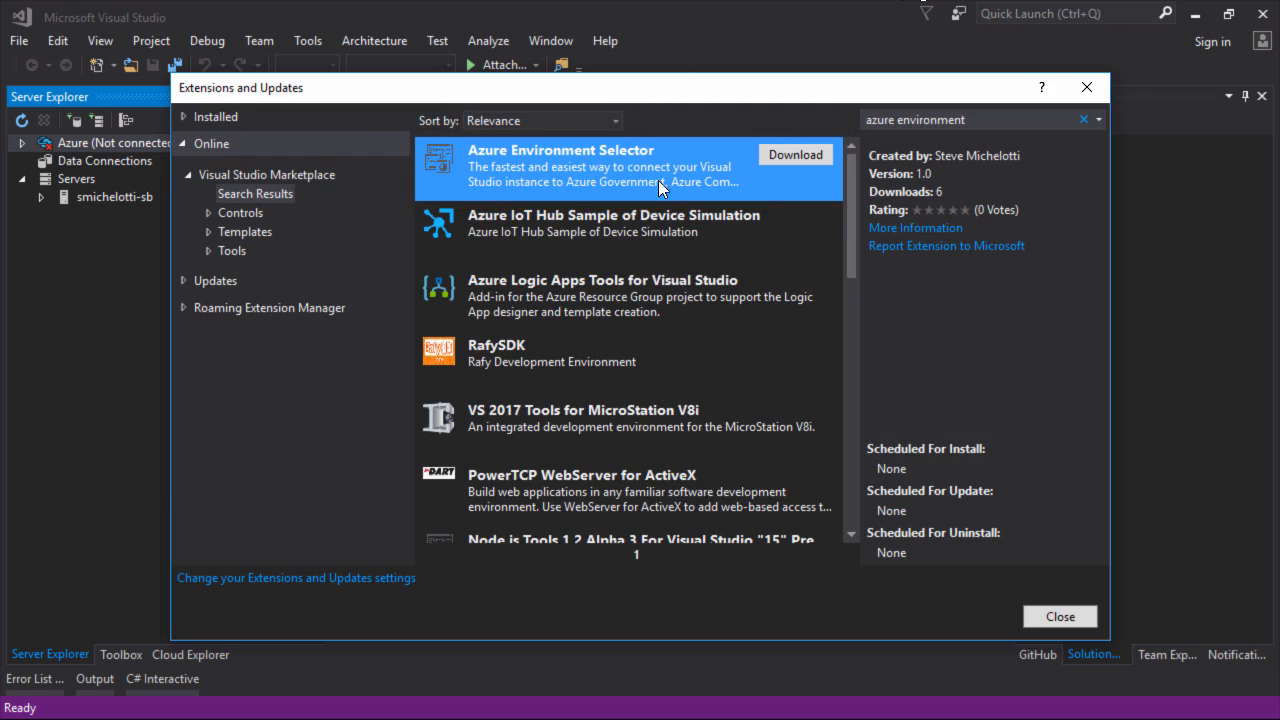
pyautogui.click(764, 152)
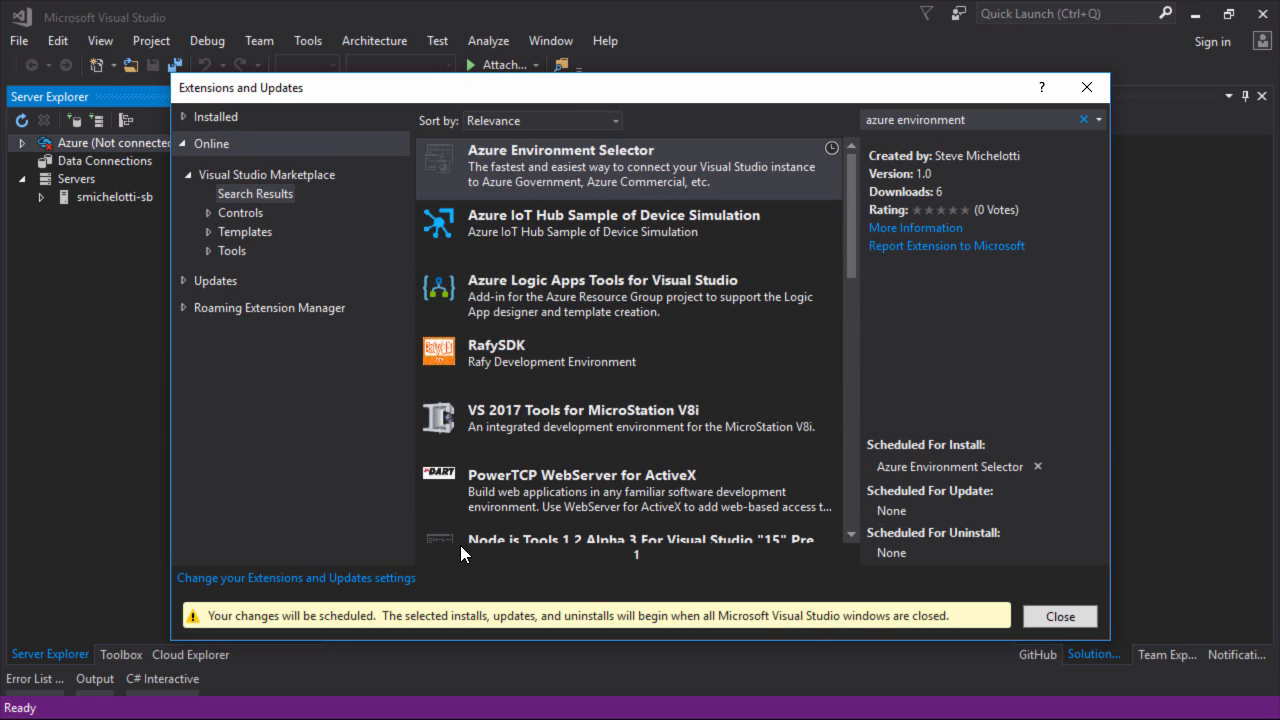
pyautogui.click(1068, 619)
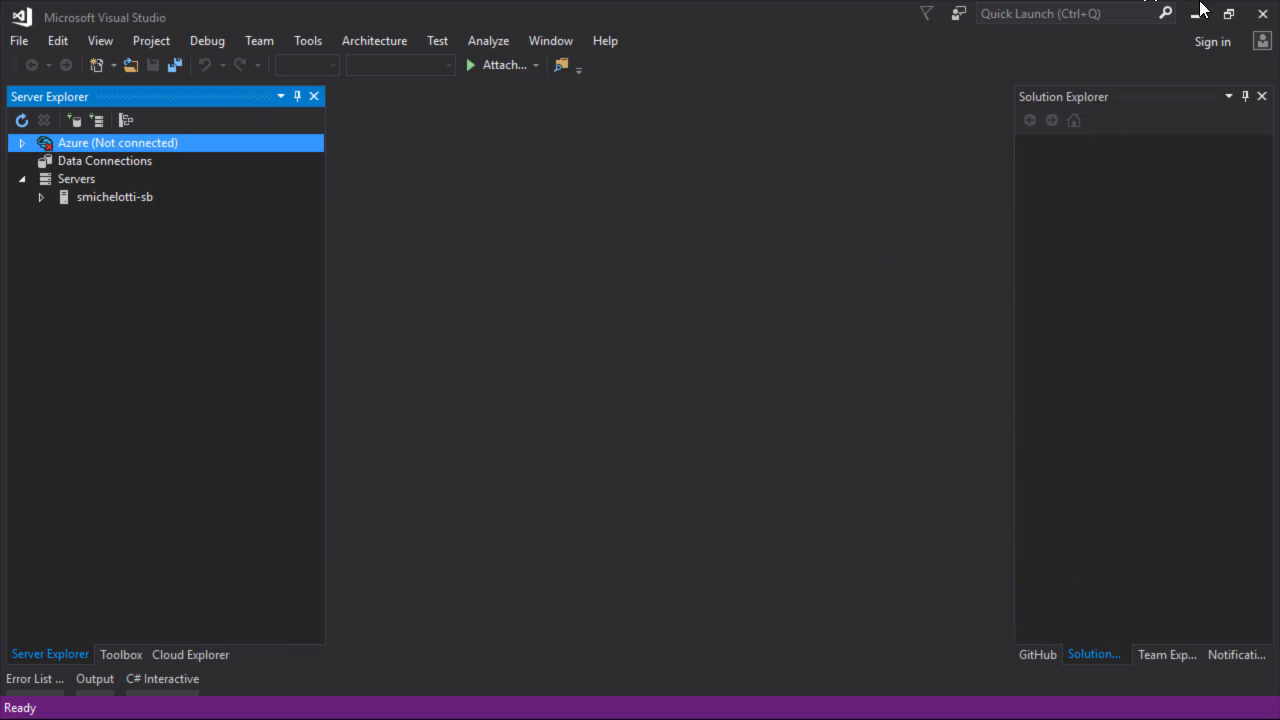
# Close Visual Studio and let the VSIX Installer add Azure Environment Selector via Modify
pyautogui.click(1262, 14)
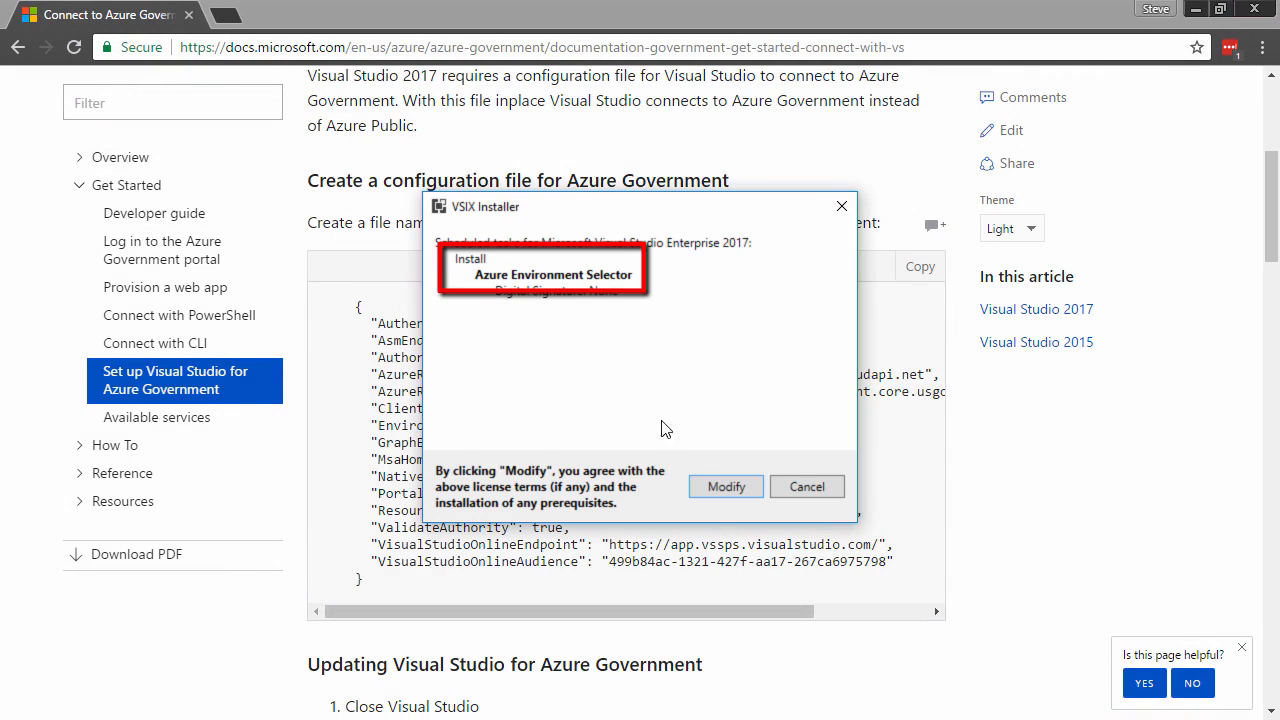
pyautogui.click(713, 490)
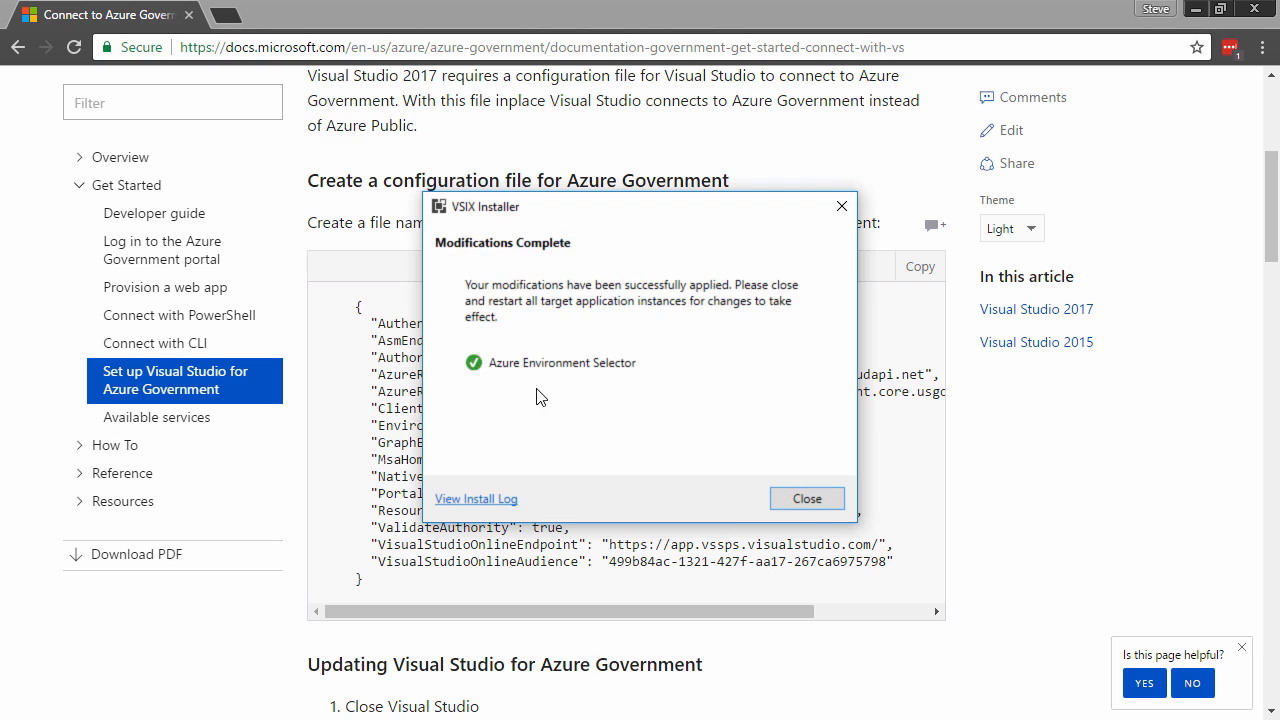
pyautogui.click(808, 500)
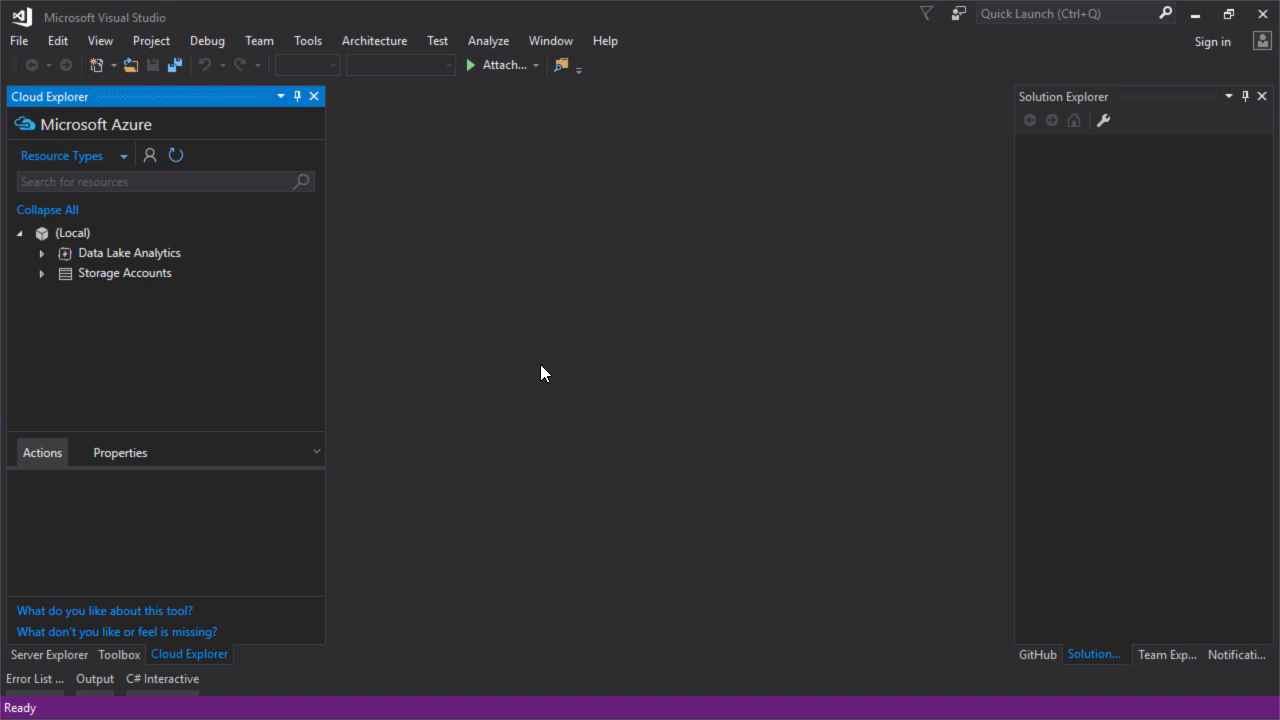
# Open Azure Environment Selector from the Tools menu, showing the Azure Commercial connection
pyautogui.click(307, 45)
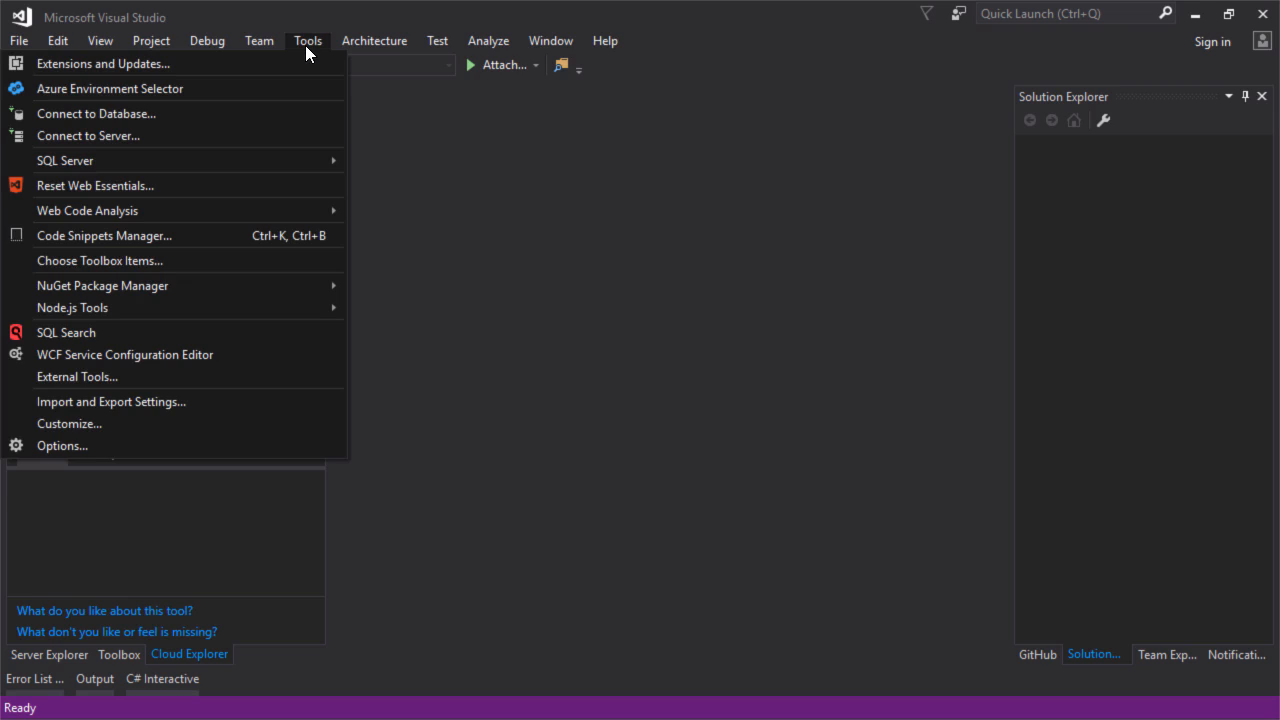
pyautogui.click(234, 89)
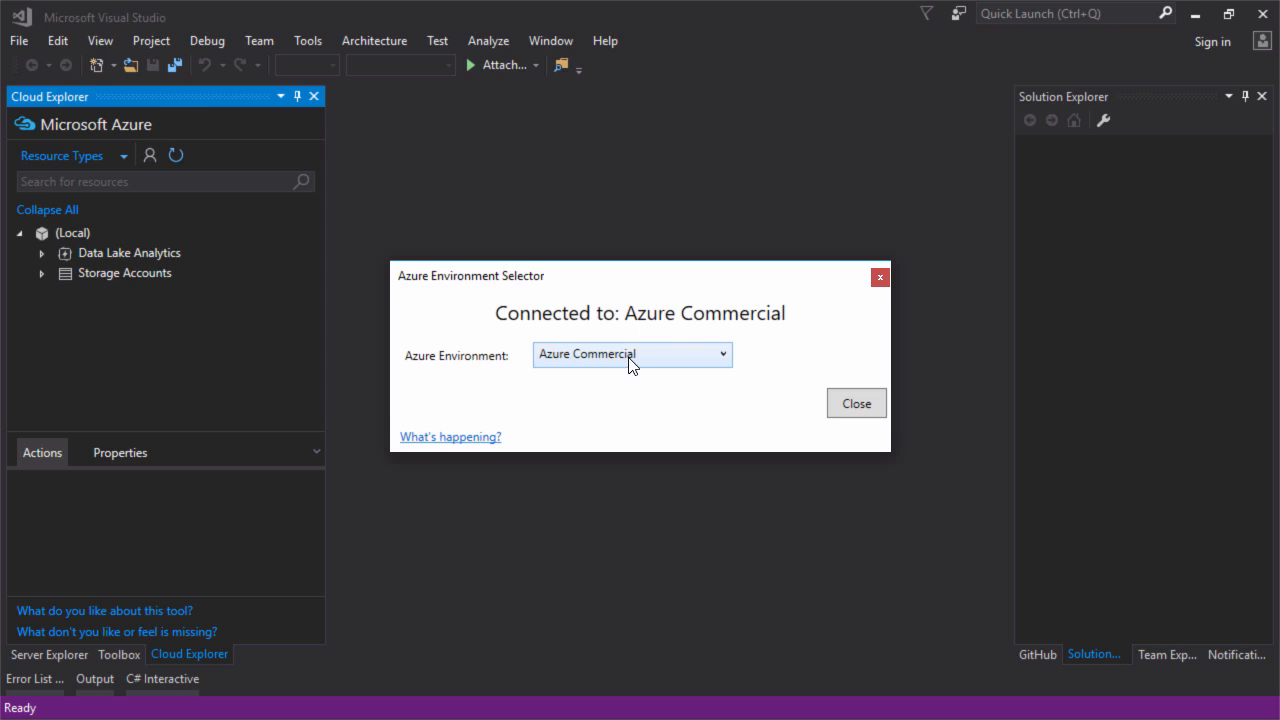
# Choose Azure Government as the Azure environment and view its generated config file
pyautogui.click(672, 353)
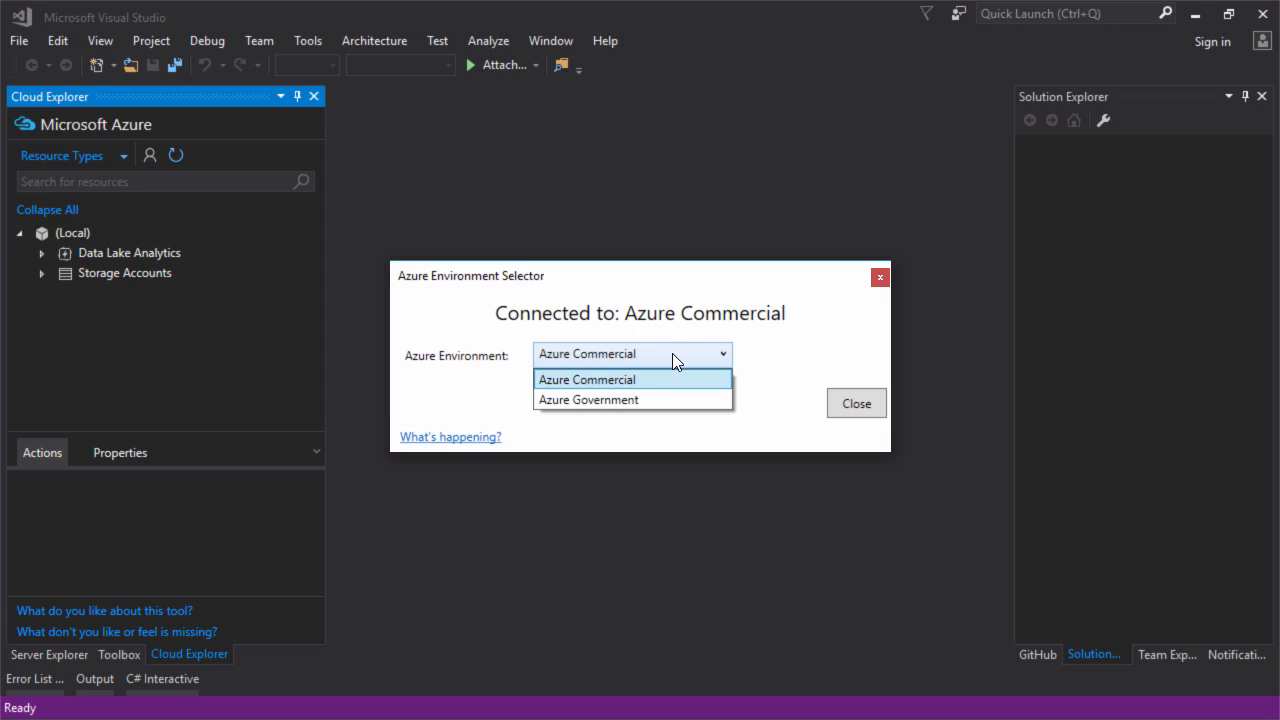
pyautogui.click(628, 400)
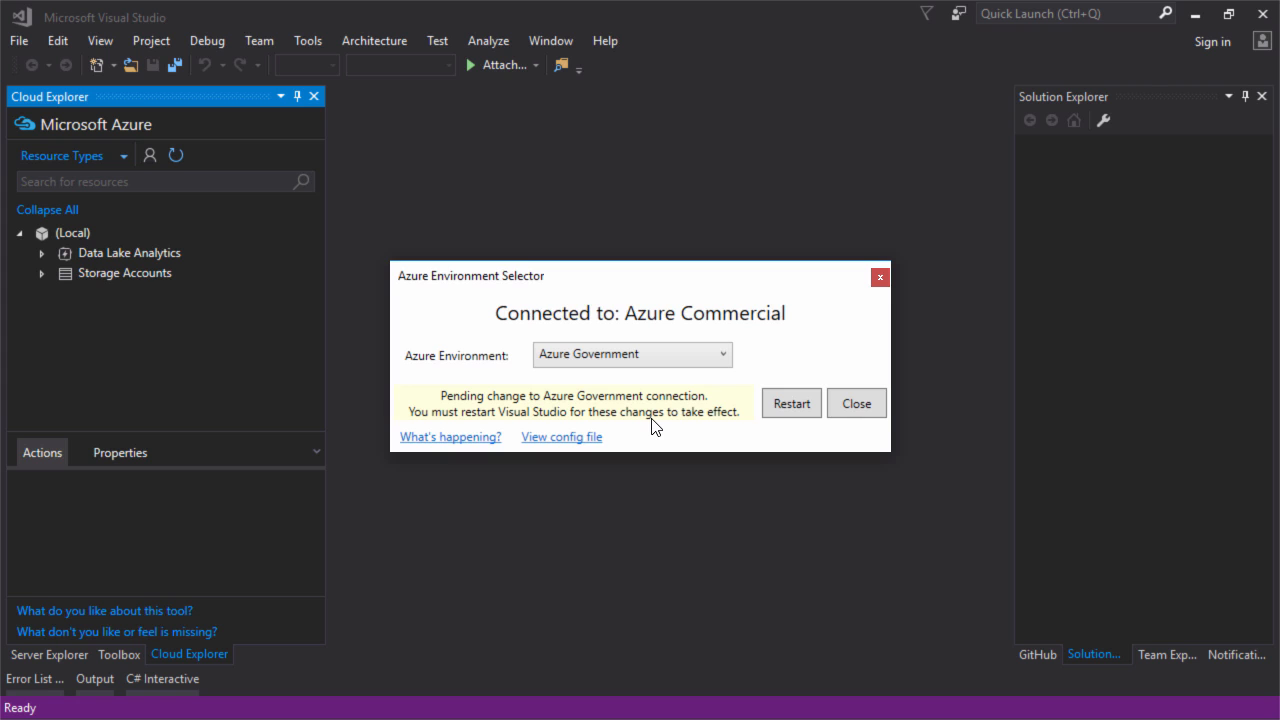
pyautogui.click(546, 440)
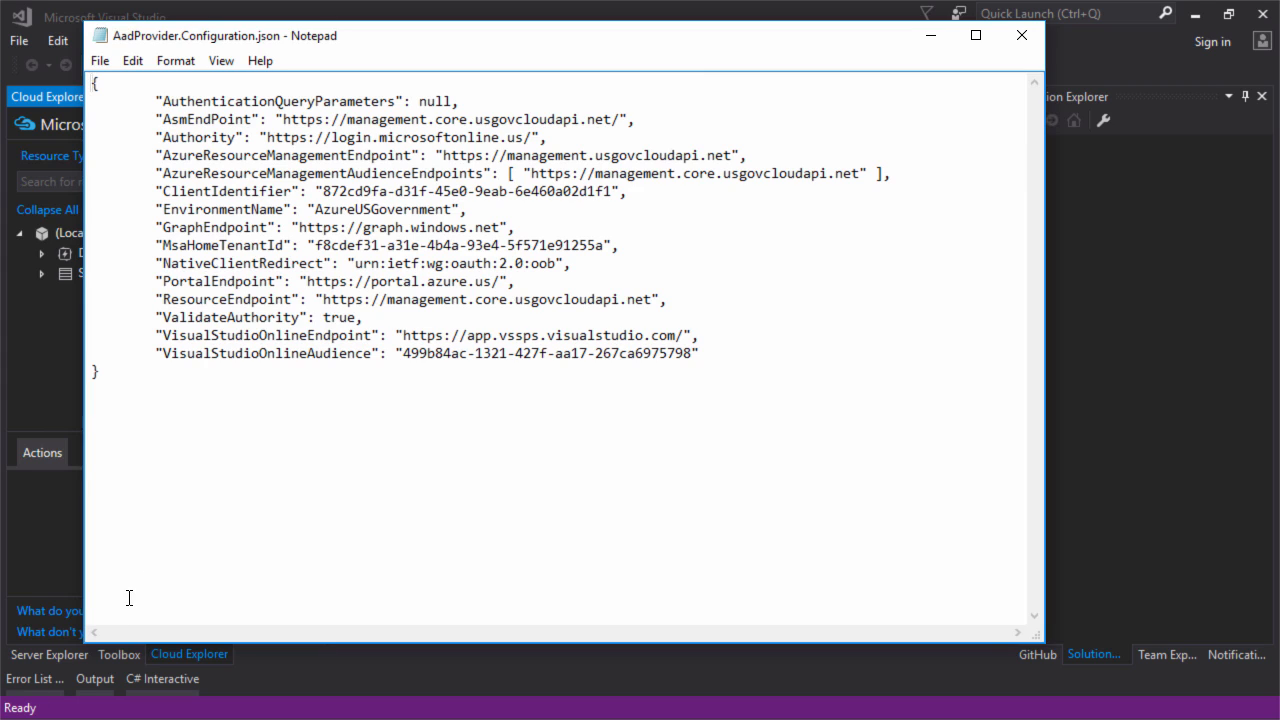
# Close the AadProvider.Configuration.json Notepad window to return to the environment selector
pyautogui.click(1021, 36)
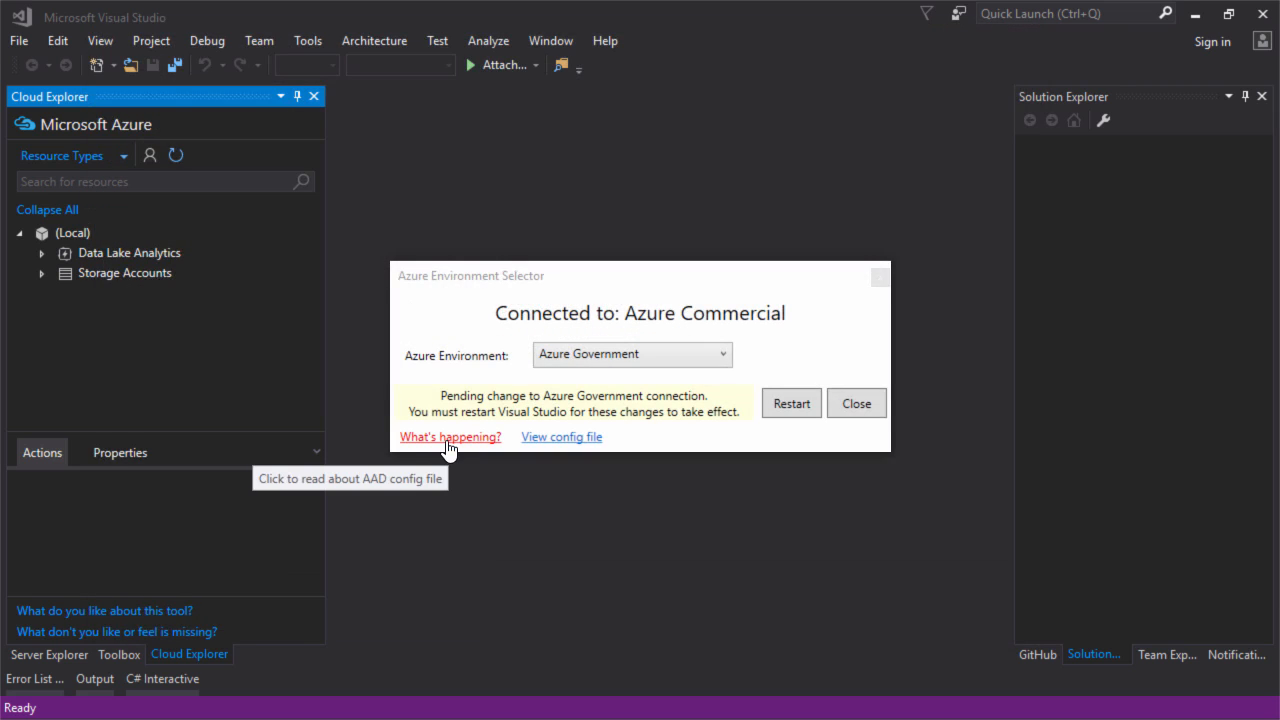
pyautogui.click(447, 447)
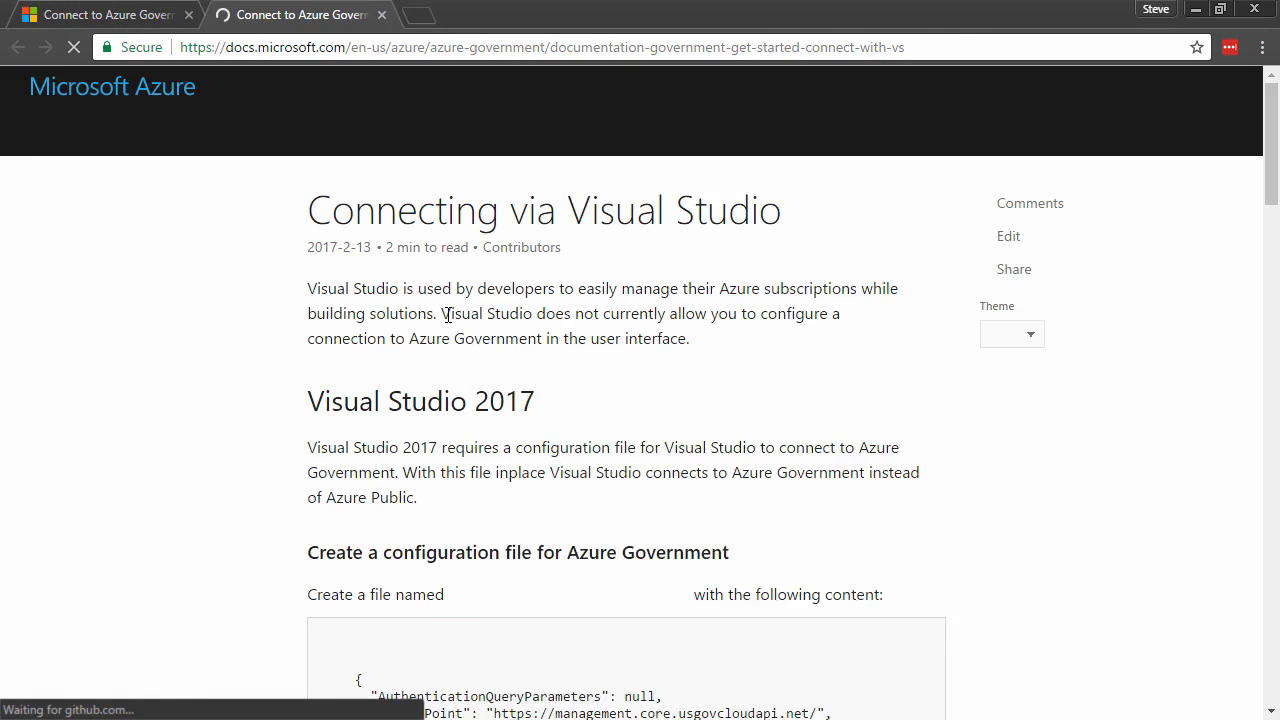
pyautogui.scroll(-5, 466, 533)
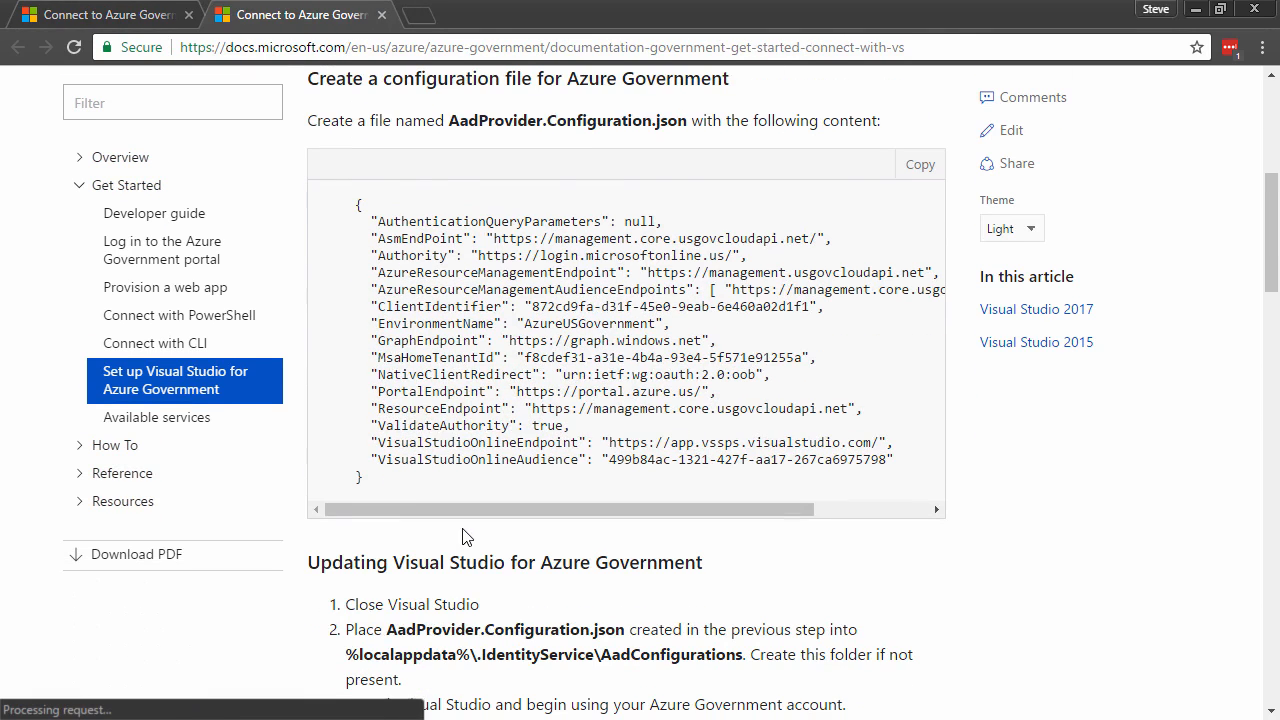
pyautogui.hotkey('alt', 'Tab')
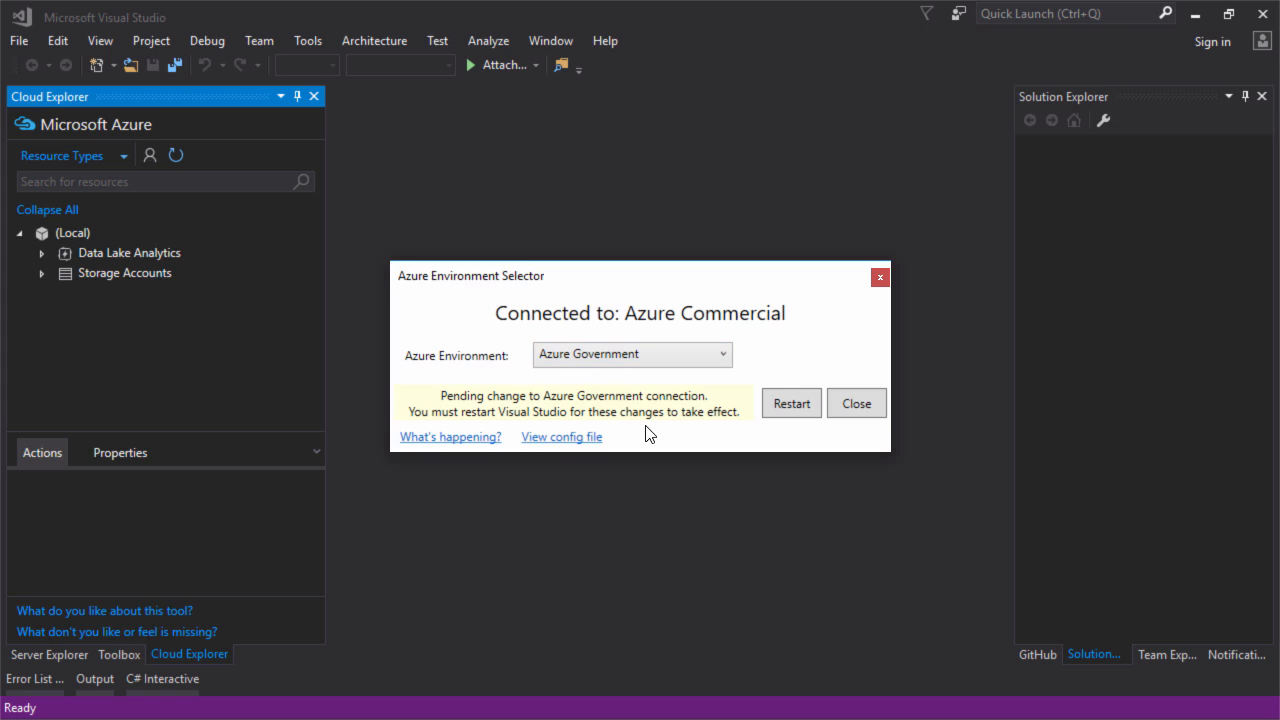
# Restart Visual Studio from the selector dialog to apply the Azure Government switch
pyautogui.click(791, 404)
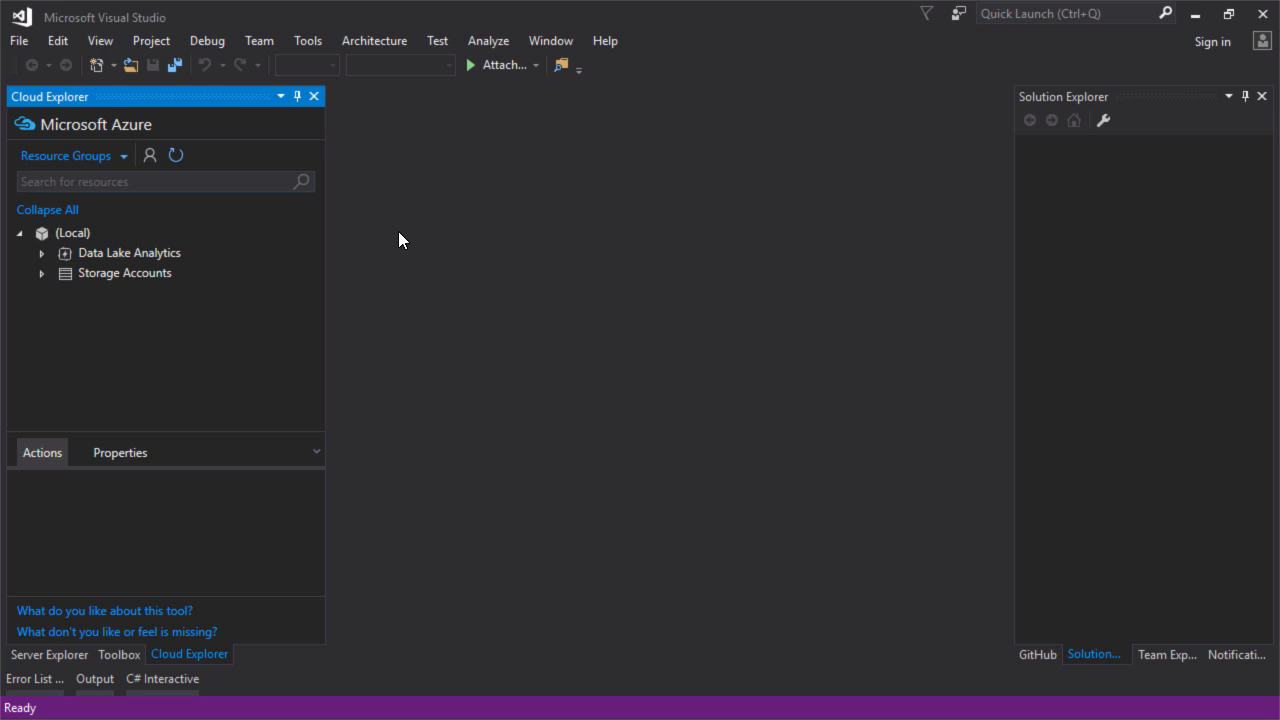
# Add the Azure Government work account with its password and apply the AzureGov subscription in Cloud Explorer
pyautogui.click(148, 155)
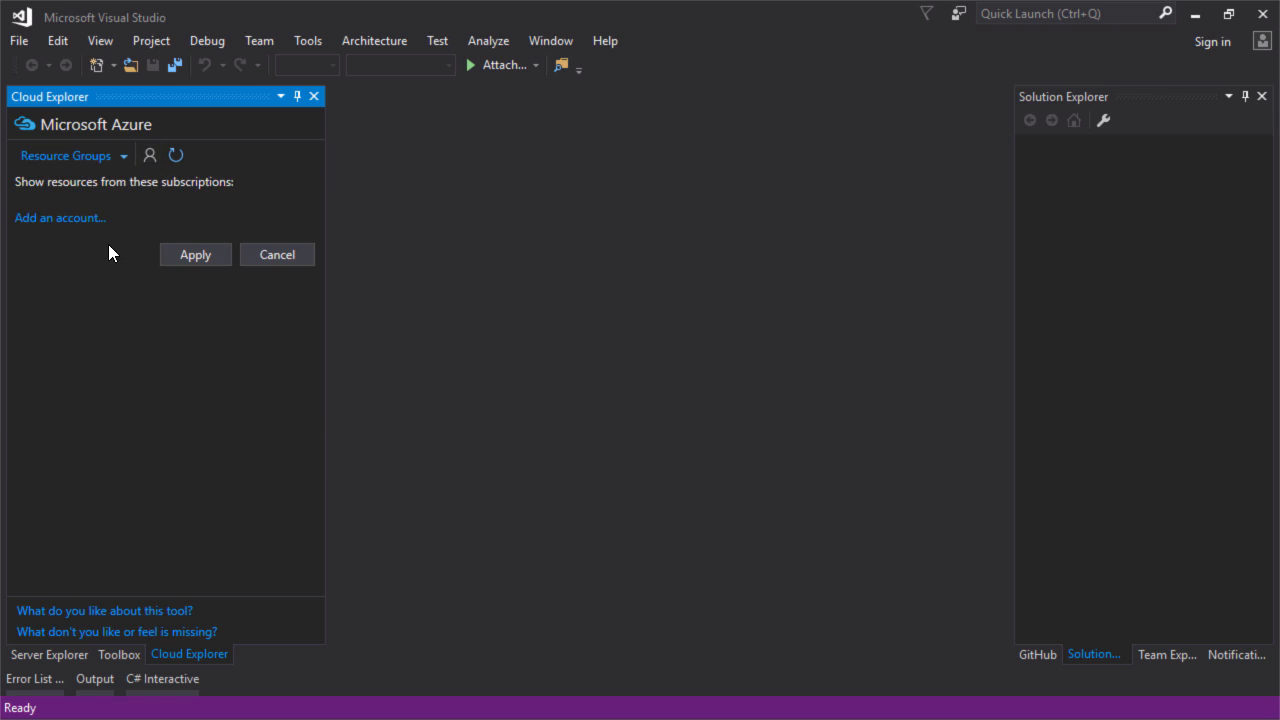
pyautogui.click(57, 221)
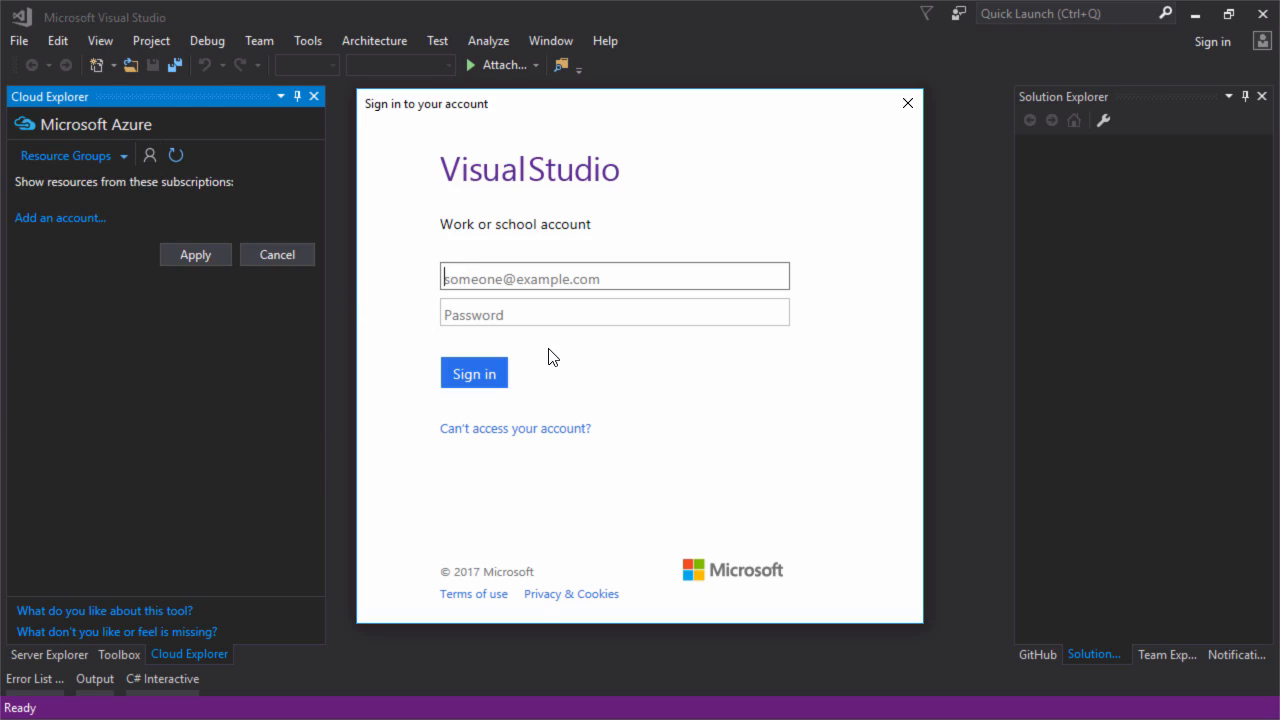
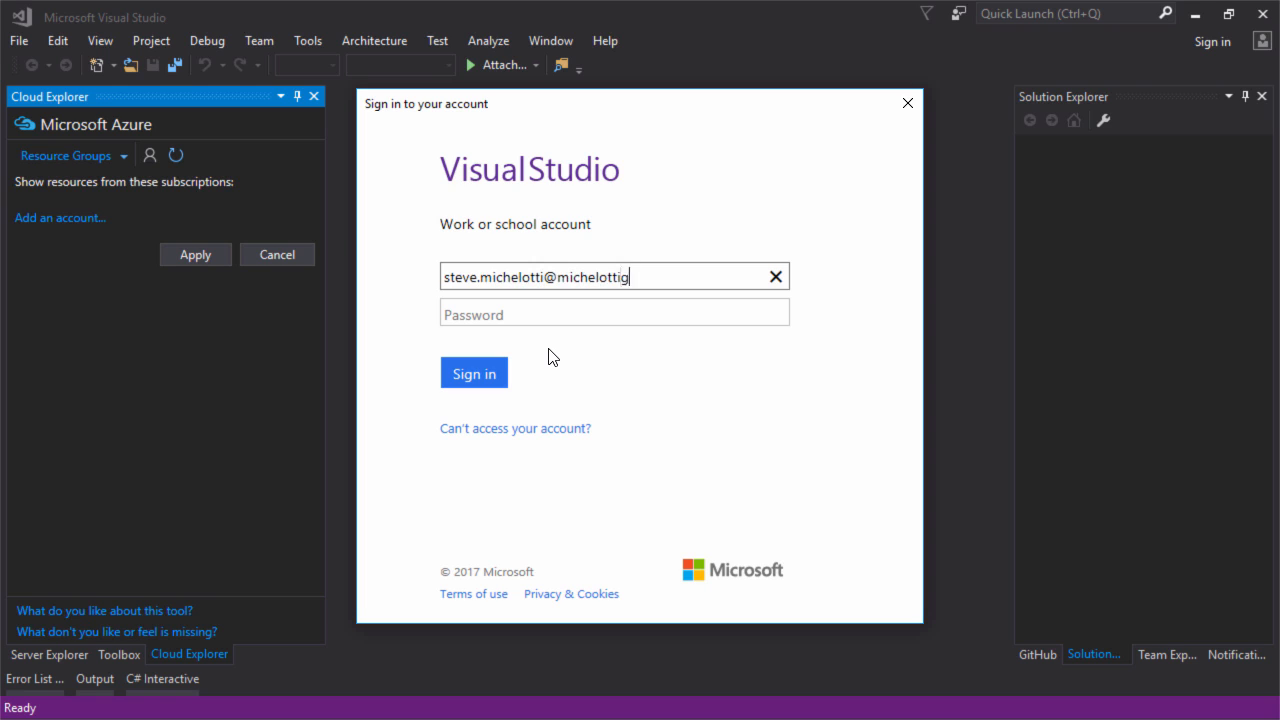
pyautogui.press('Tab')
pyautogui.write('••••••••')
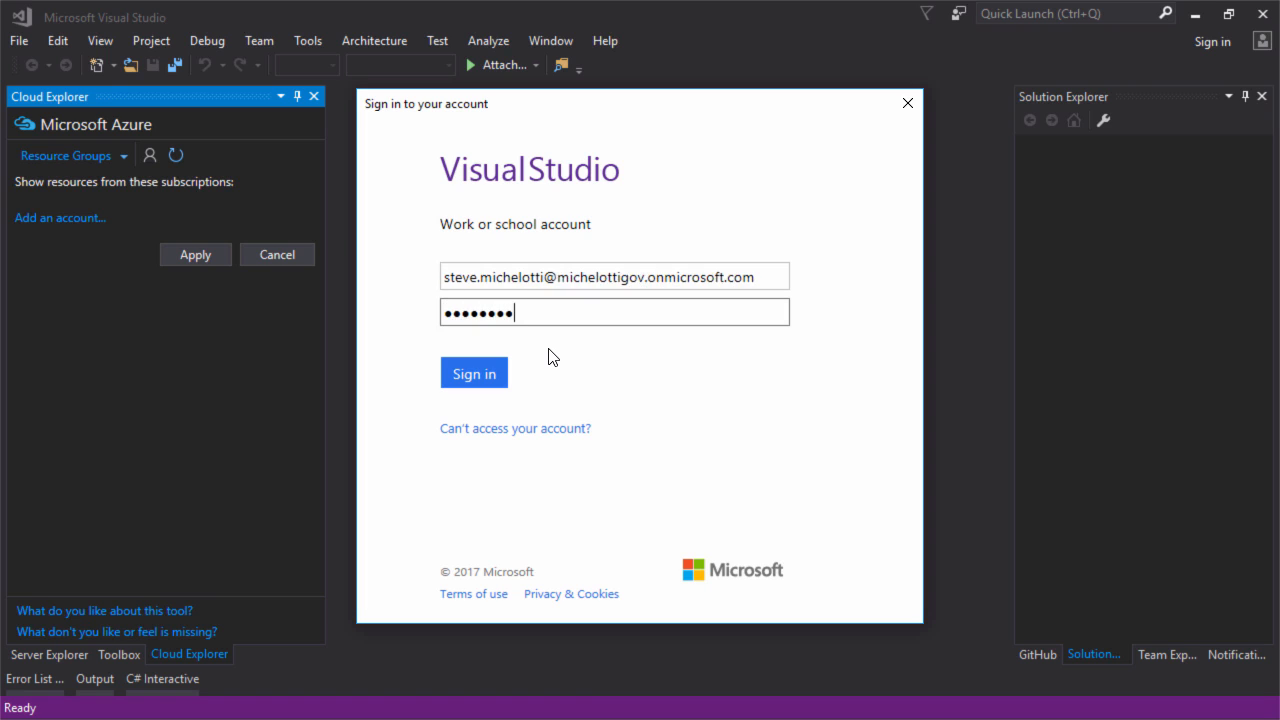
pyautogui.press('Return')
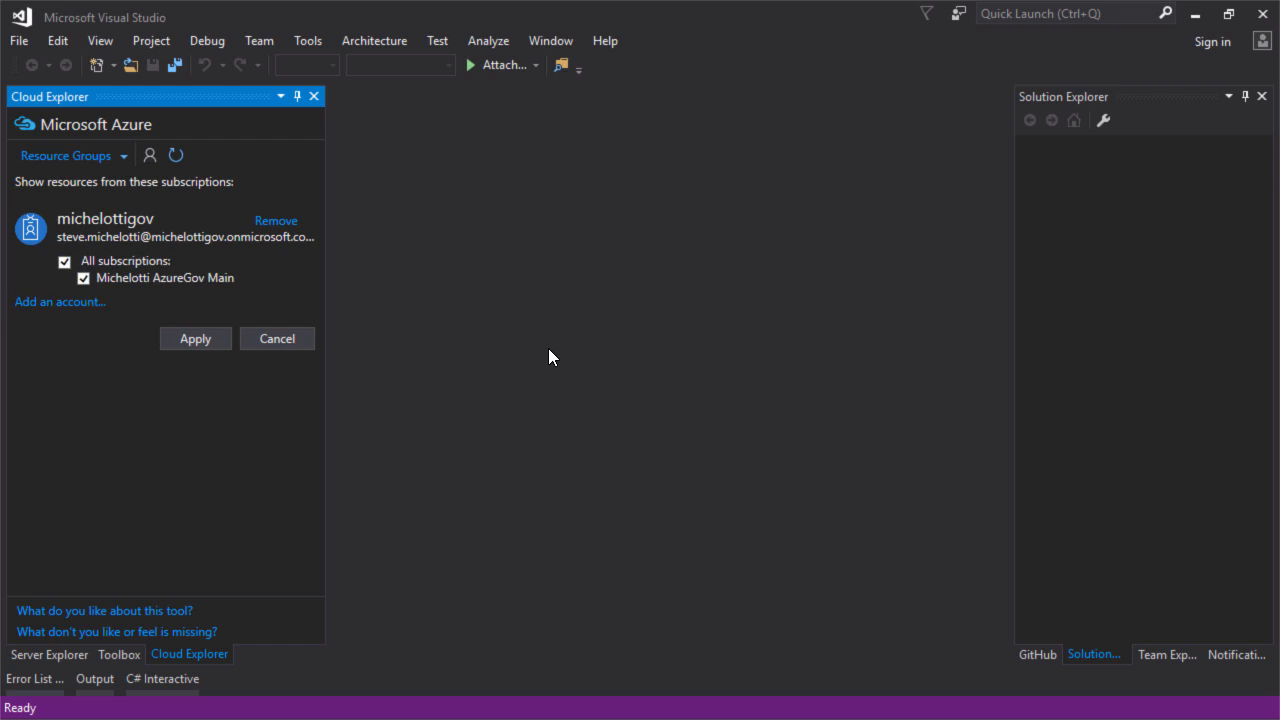
pyautogui.click(80, 280)
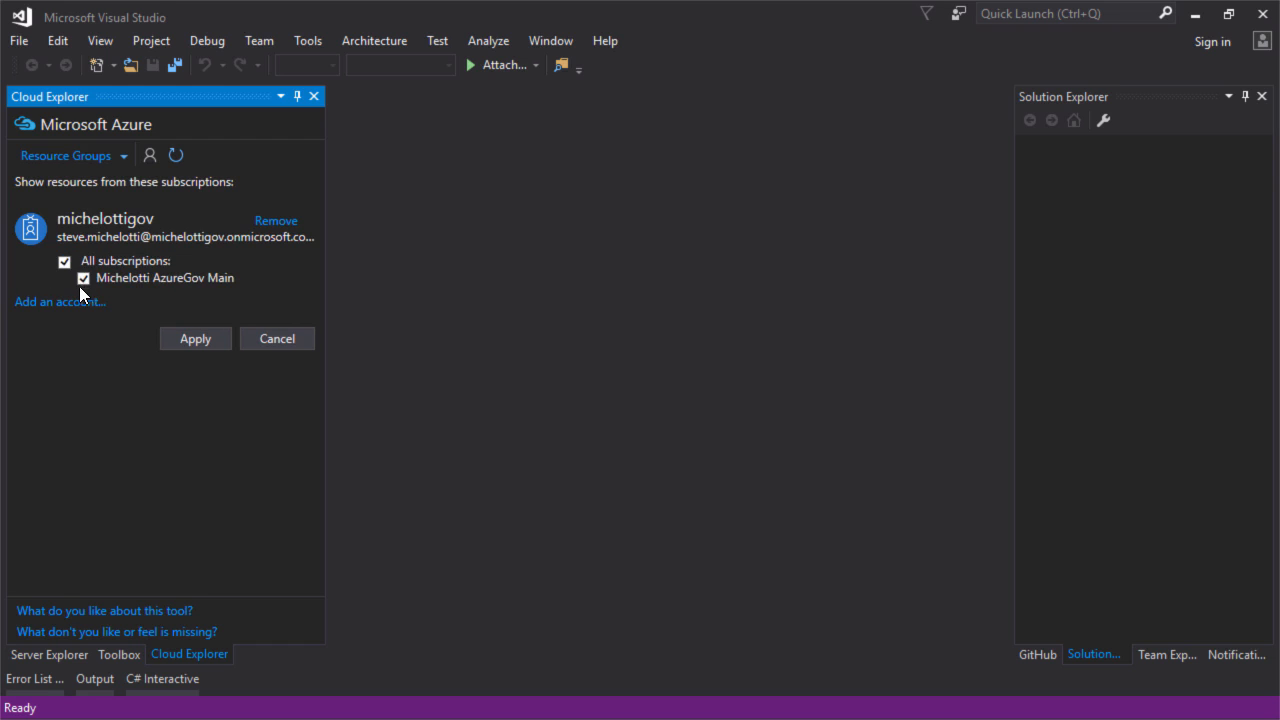
pyautogui.click(201, 337)
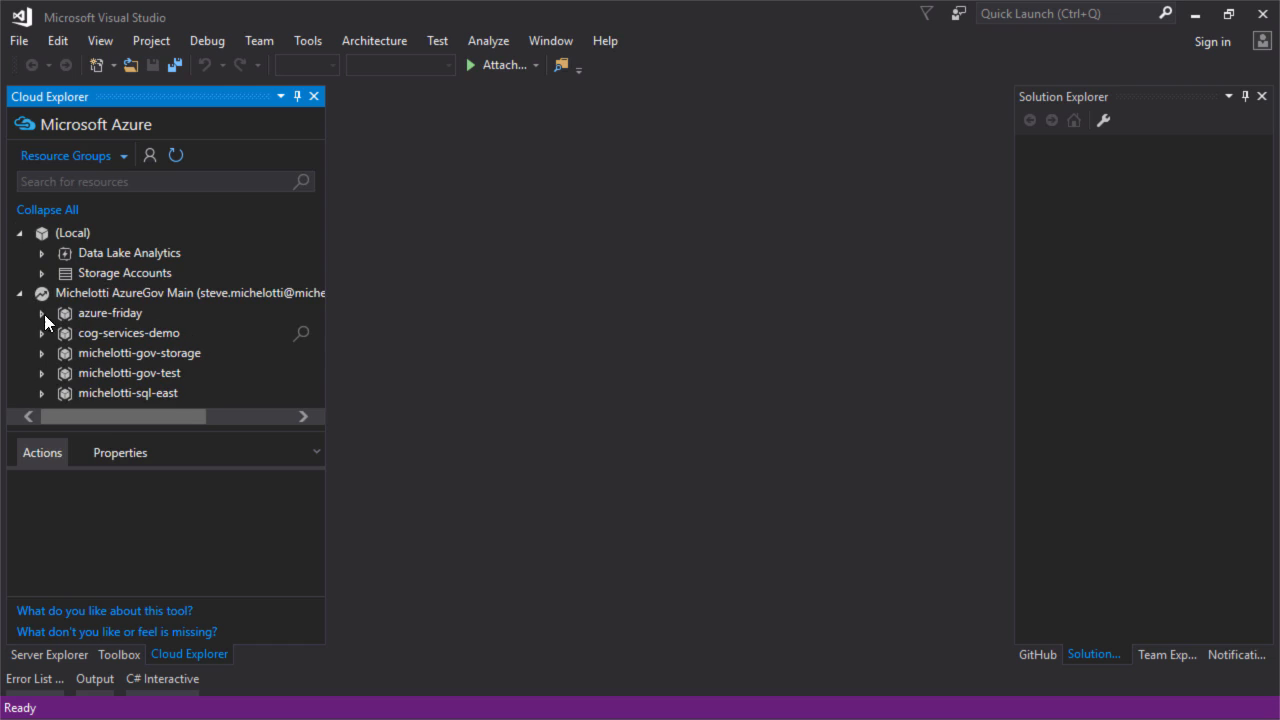
# Group Cloud Explorer by Resource Types and expand Storage Accounts to show cogsvcdemo and samplegovstorageacct
pyautogui.click(72, 156)
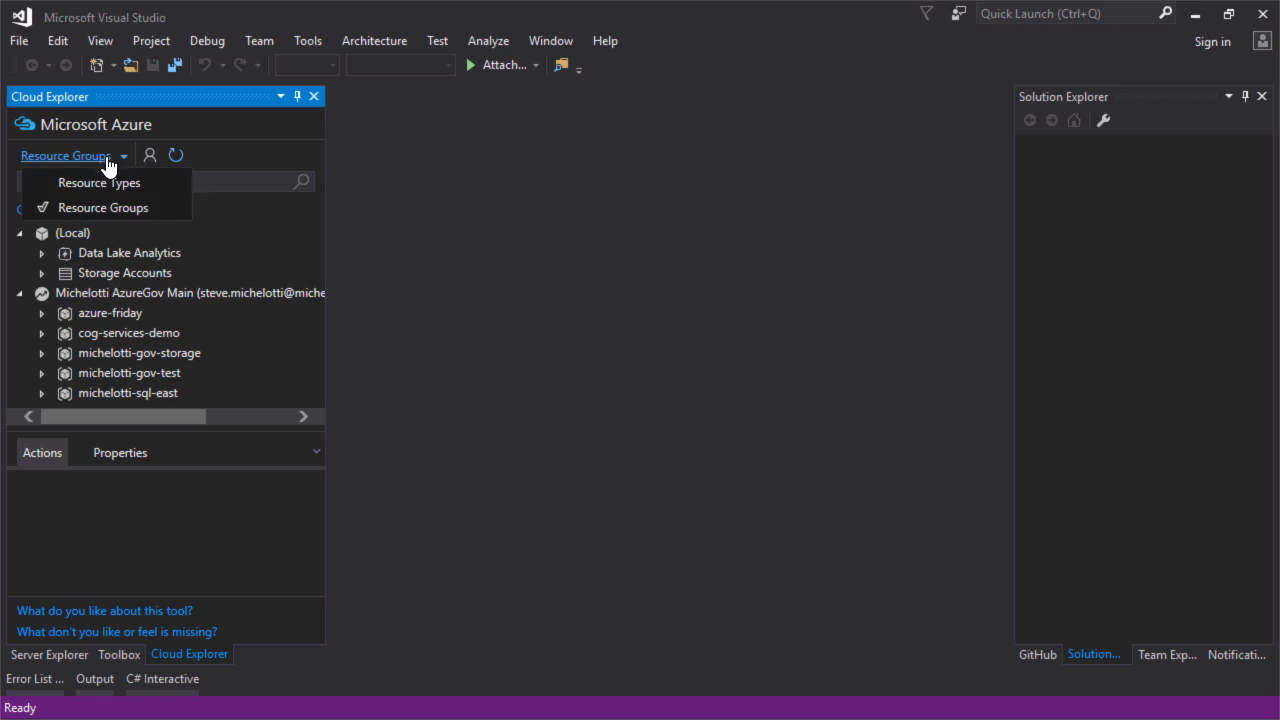
pyautogui.click(97, 183)
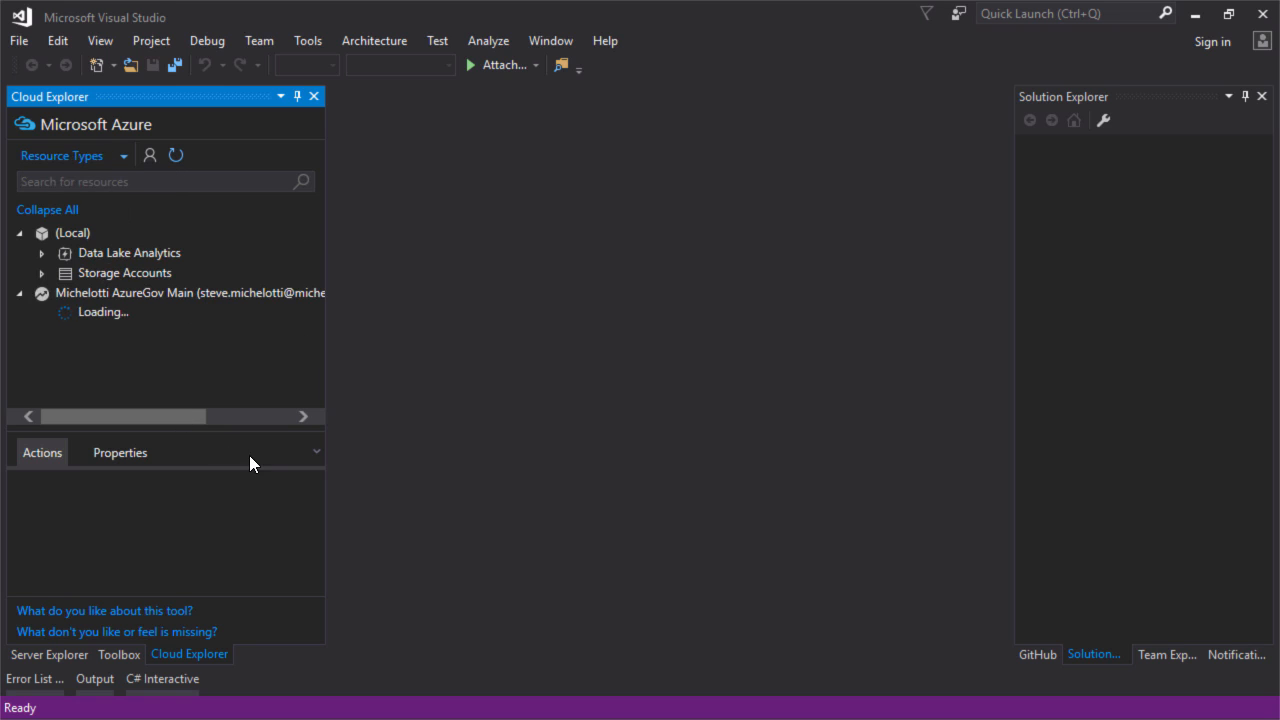
pyautogui.moveTo(274, 439); pyautogui.dragTo(268, 505)
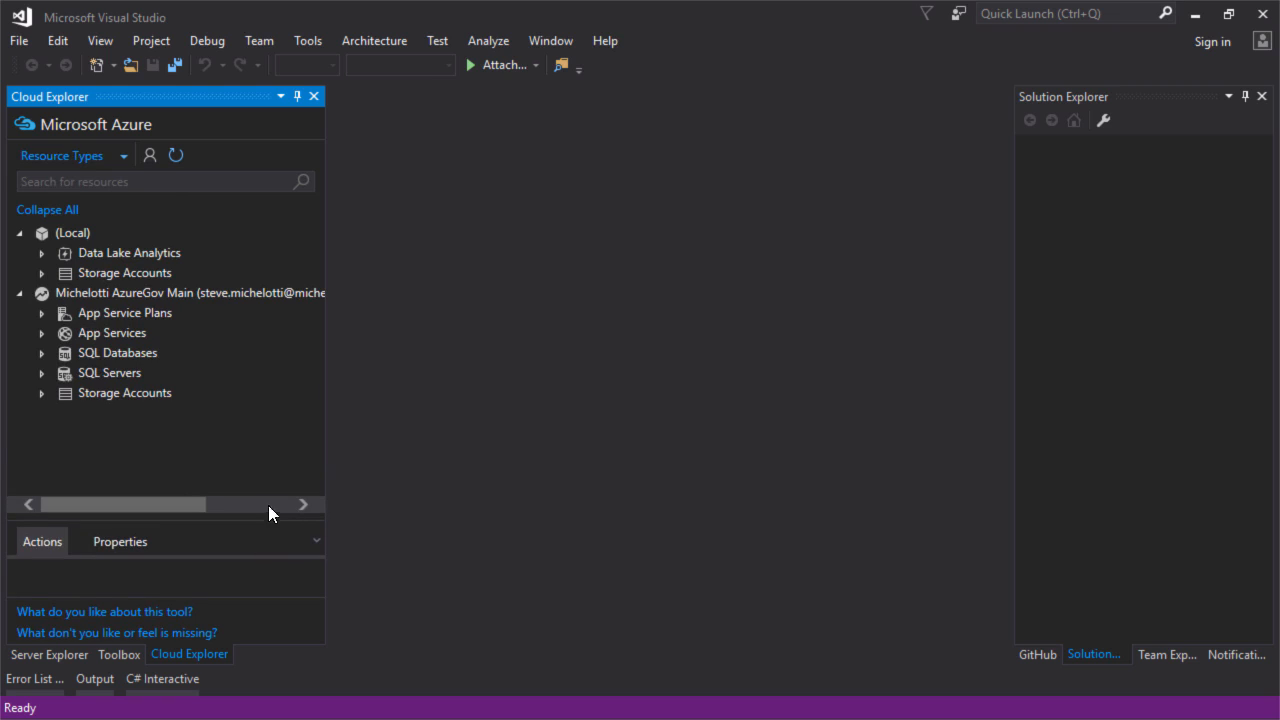
pyautogui.click(42, 393)
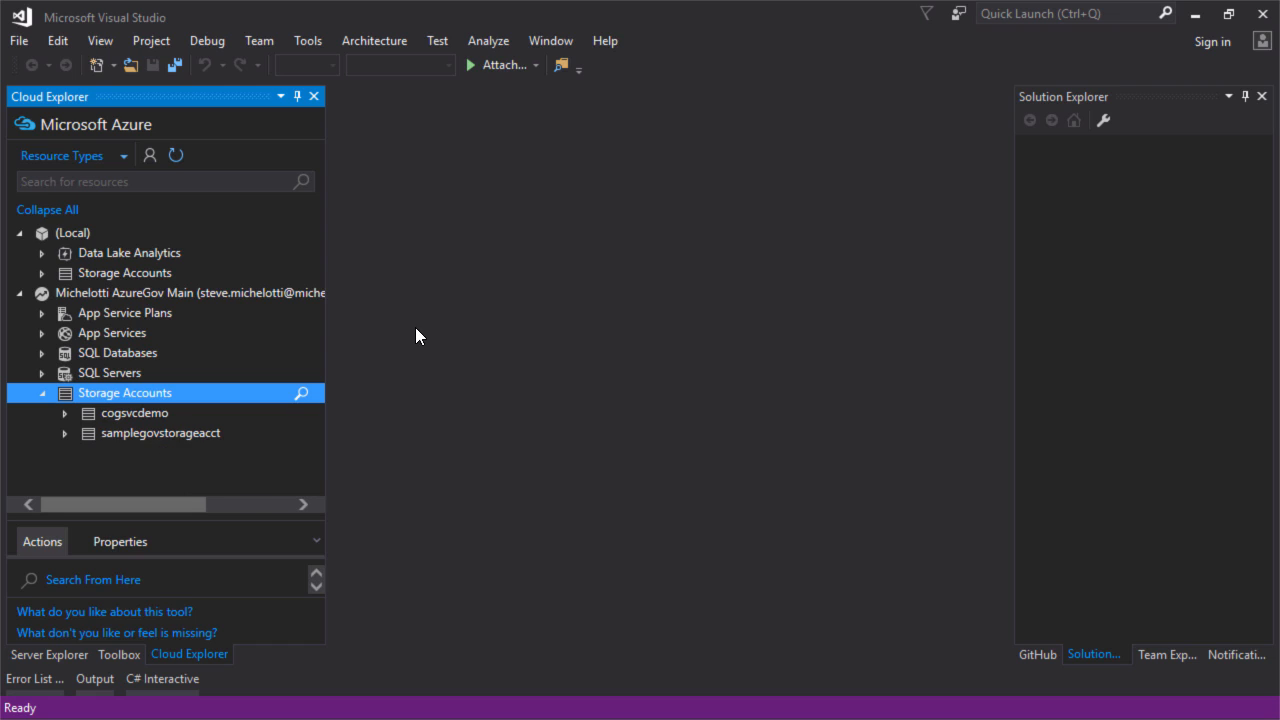
# In the Azure Environment Selector, toggle Commercial then back to Government, leaving Azure Government selected
pyautogui.click(299, 41)
pyautogui.click(241, 84)
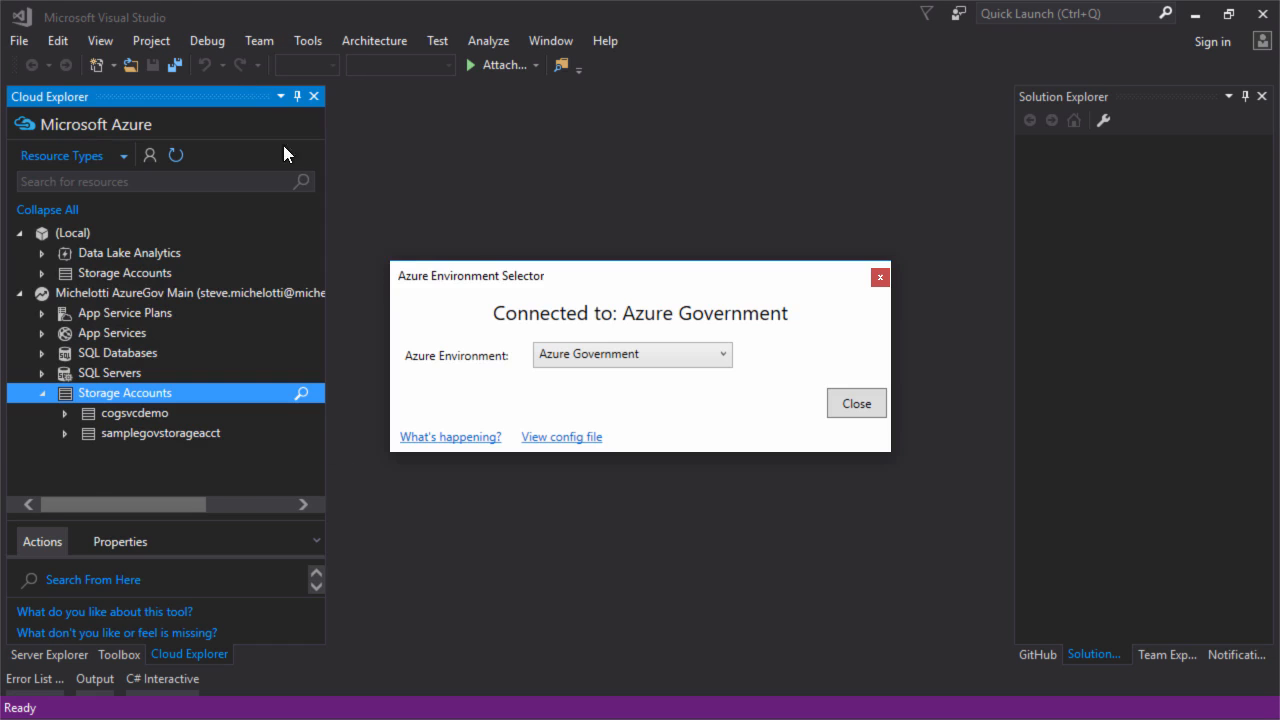
pyautogui.click(620, 346)
pyautogui.click(618, 379)
pyautogui.click(632, 358)
pyautogui.click(626, 400)
pyautogui.click(855, 405)
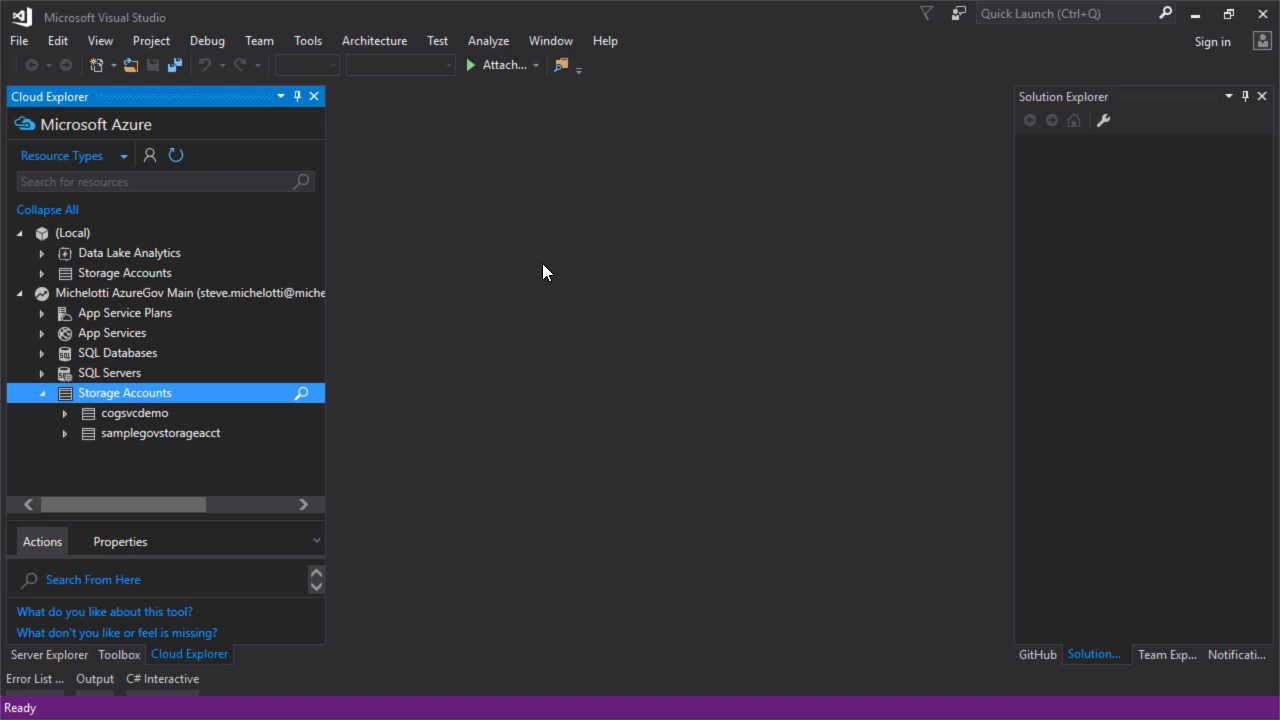